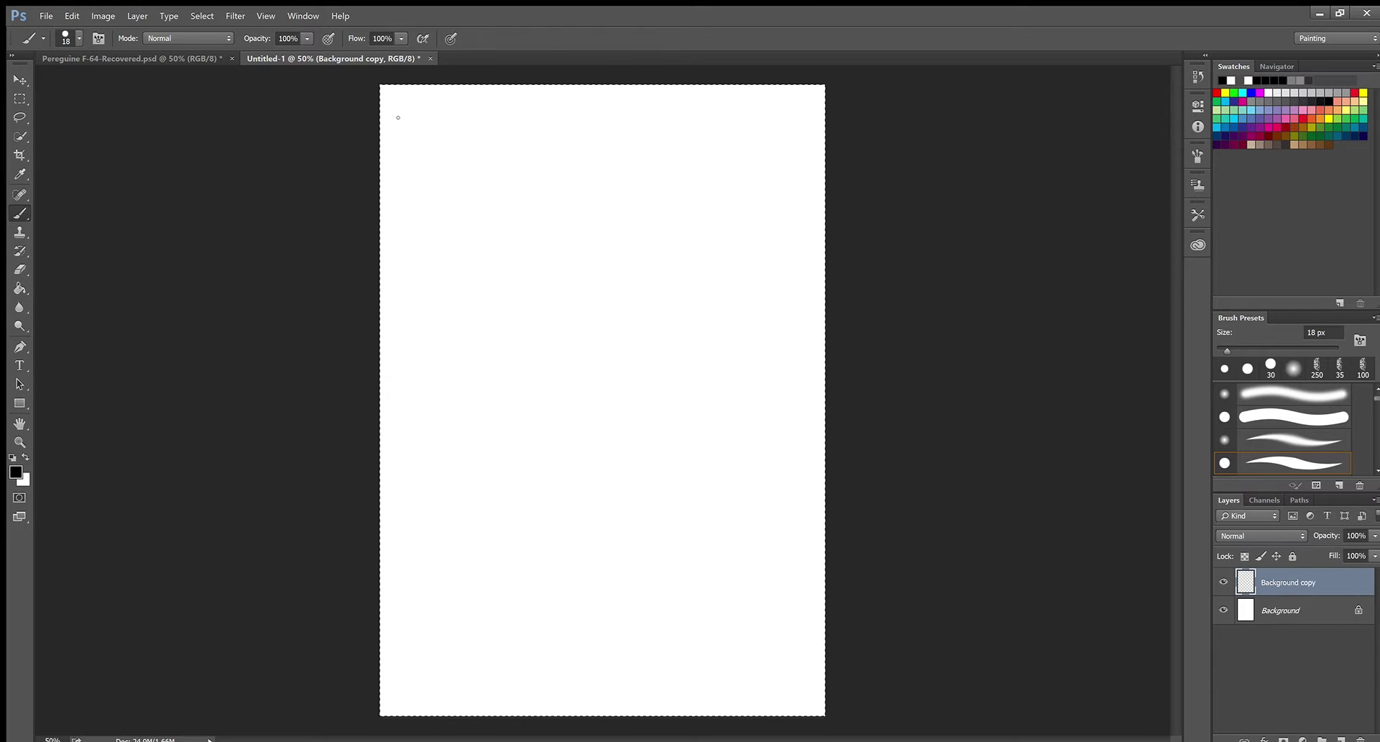
Handwrite 'When I press Alt key + tap using' in black 18 px brush at the top of the page.
mouse_move(415, 115)
mouse_down()
mouse_move(445, 133)
mouse_move(475, 111)
mouse_move(476, 128)
mouse_up()
mouse_move(496, 115)
mouse_down()
mouse_move(532, 128)
mouse_move(574, 114)
mouse_up()
mouse_move(582, 105)
mouse_down()
mouse_move(582, 124)
mouse_move(641, 119)
mouse_move(642, 136)
mouse_move(673, 112)
mouse_up()
drag(667, 105, 666, 120)
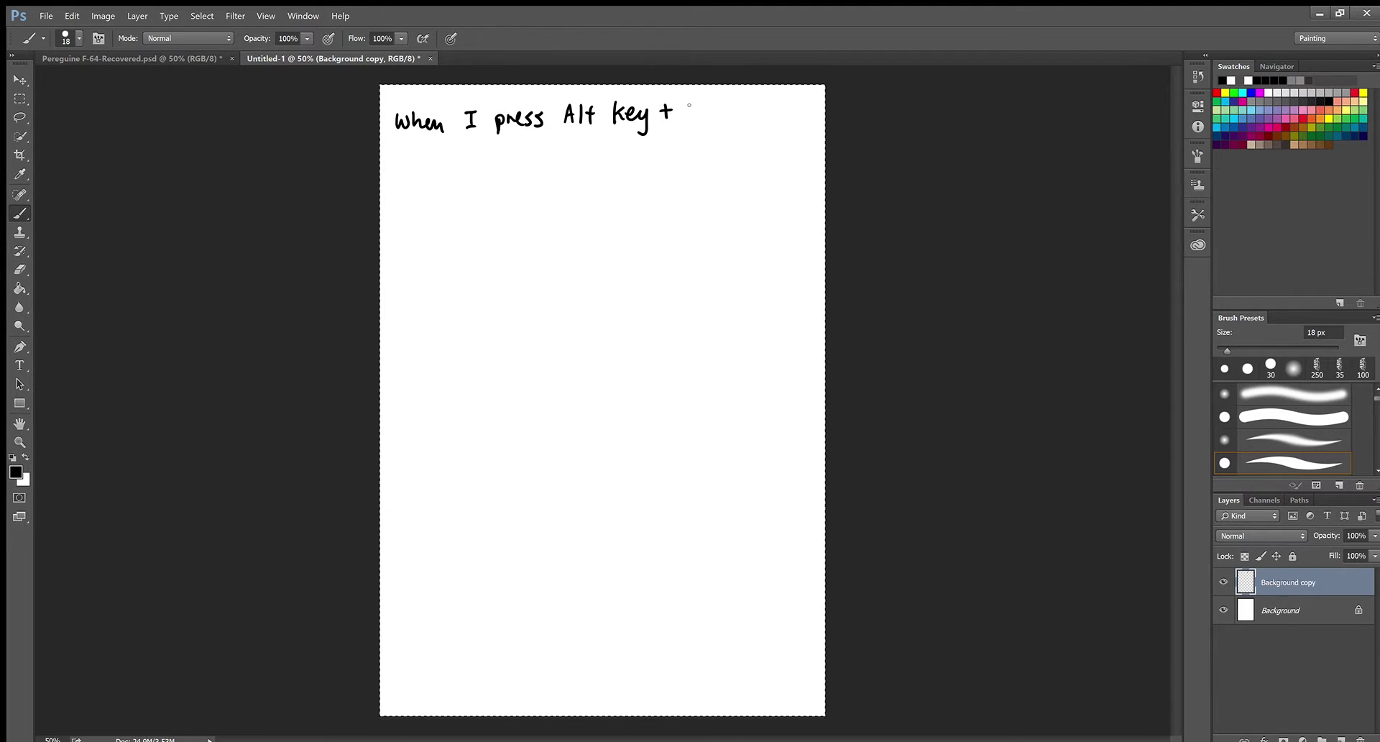
drag(681, 108, 715, 133)
mouse_move(716, 110)
mouse_down()
mouse_move(715, 122)
mouse_move(752, 104)
mouse_move(784, 116)
mouse_up()
drag(794, 107, 785, 138)
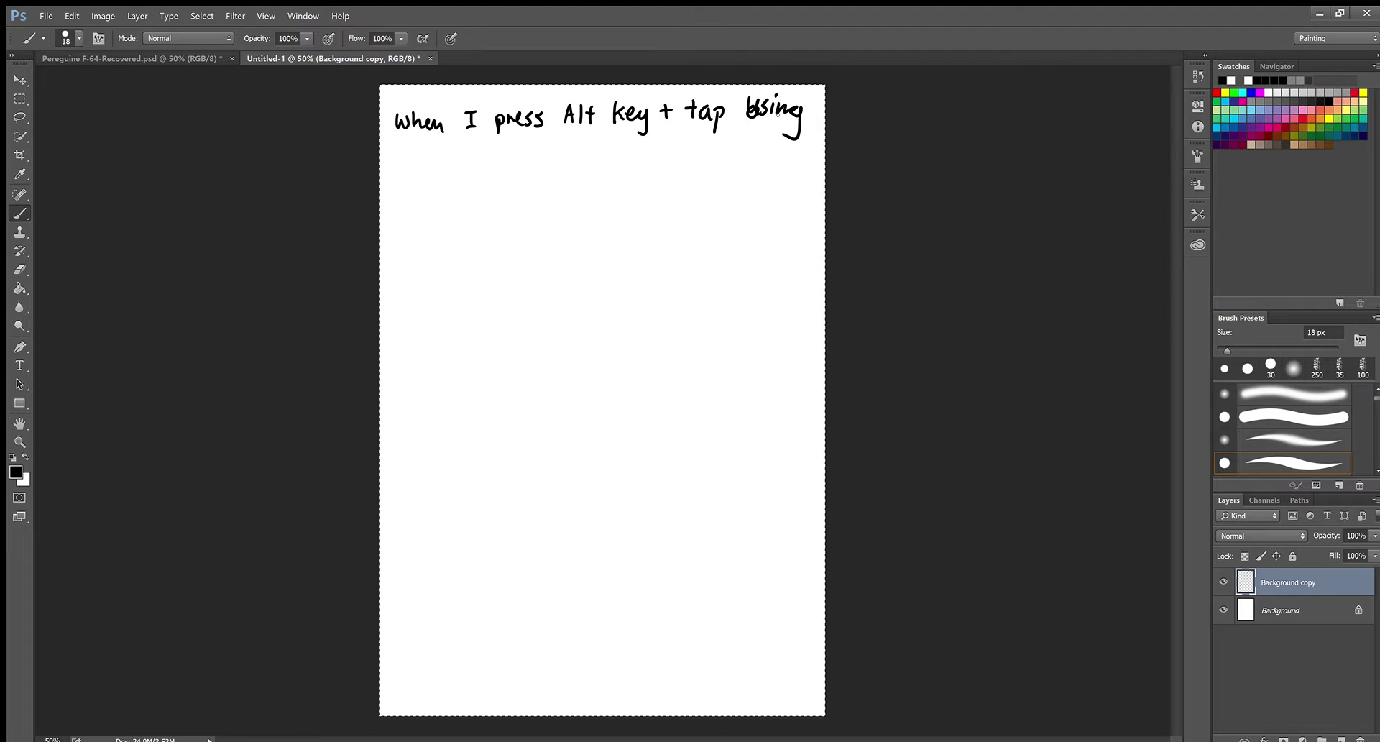
Handwrite 'my wacom pen' on the next line.
drag(398, 153, 412, 159)
mouse_move(415, 149)
mouse_down()
mouse_move(411, 182)
mouse_move(474, 162)
mouse_up()
mouse_move(495, 149)
mouse_down()
mouse_move(505, 162)
mouse_move(548, 154)
mouse_move(544, 170)
mouse_up()
mouse_move(545, 151)
mouse_down()
mouse_move(621, 157)
mouse_move(617, 168)
mouse_up()
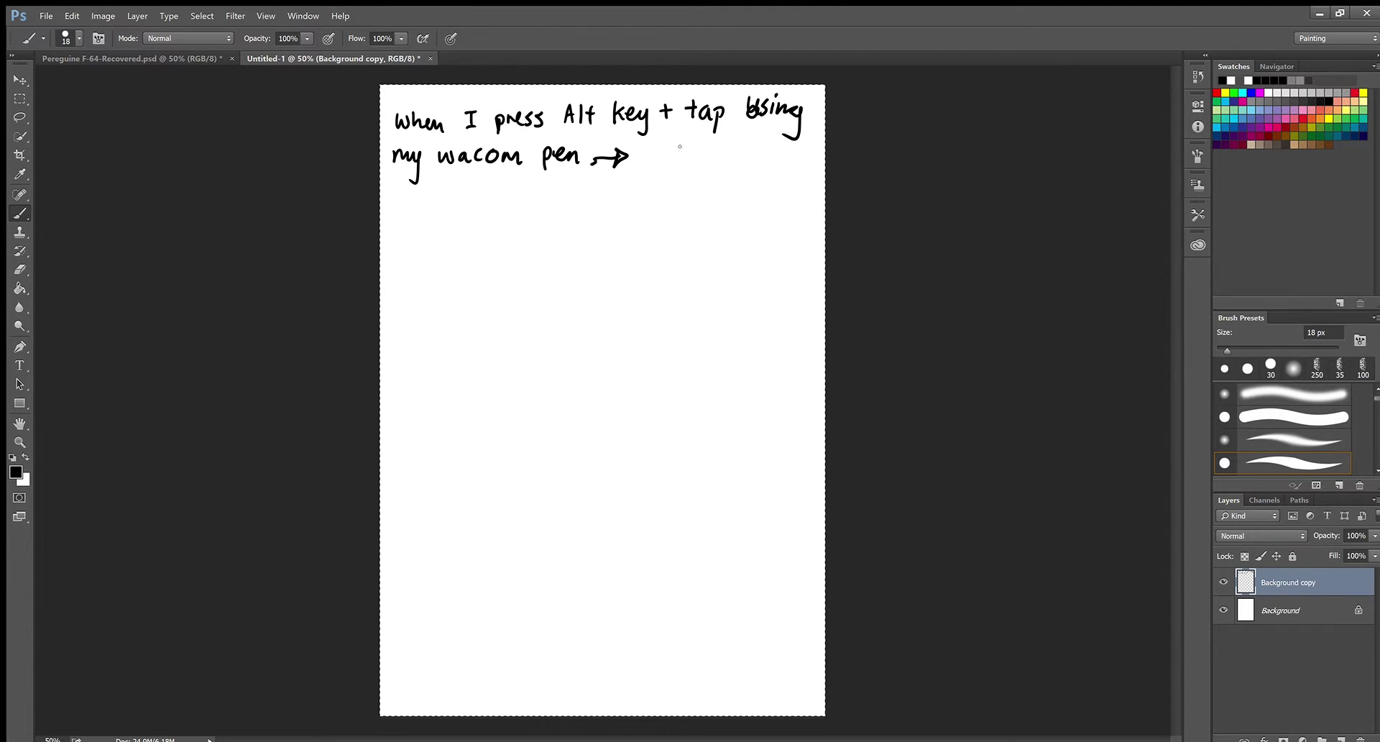
Press Alt to show the dropper, then handwrite 'The colour dropper appears.' below the first note.
key(alt)
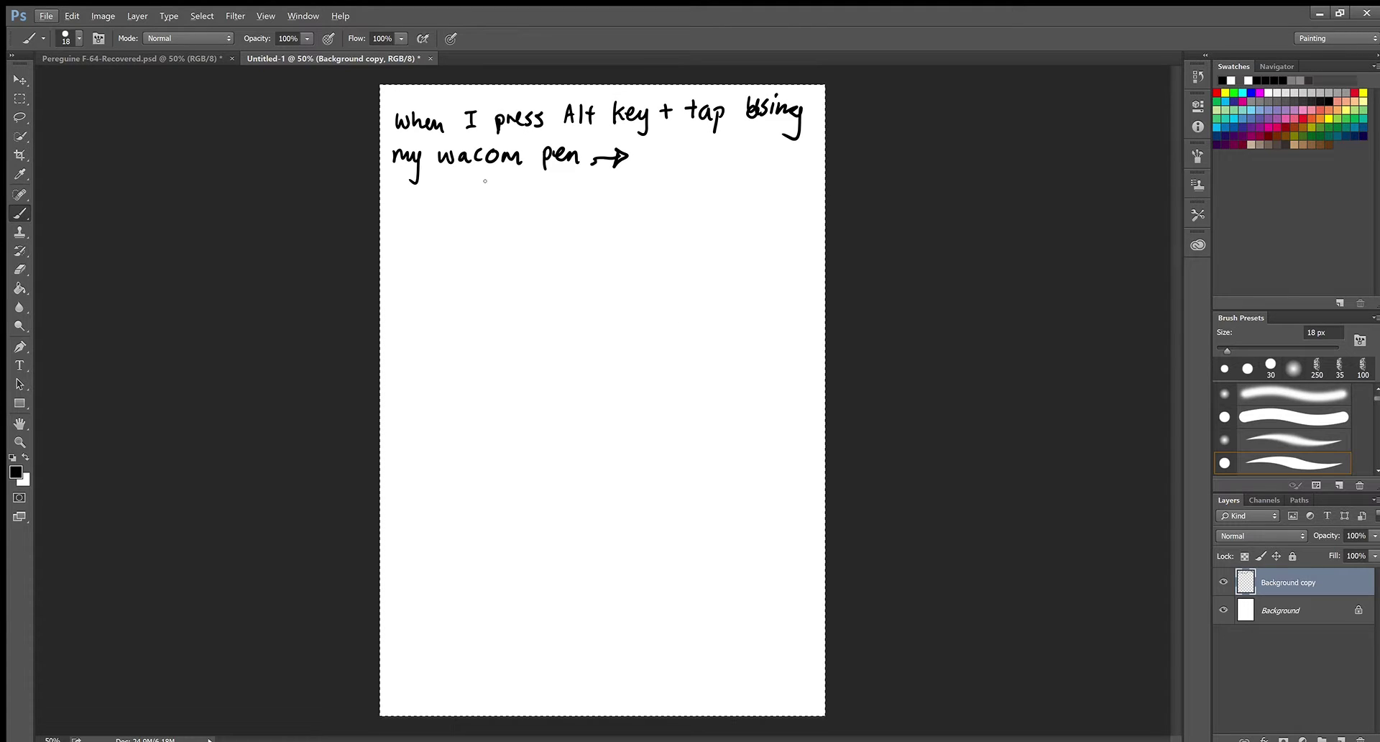
mouse_move(415, 191)
mouse_down()
mouse_move(430, 209)
mouse_move(462, 209)
mouse_up()
mouse_move(471, 198)
mouse_down()
mouse_move(567, 210)
mouse_move(586, 196)
mouse_move(601, 198)
mouse_move(591, 223)
mouse_move(613, 207)
mouse_move(604, 220)
mouse_up()
drag(613, 203, 632, 209)
mouse_move(633, 208)
mouse_down()
mouse_move(644, 194)
mouse_move(751, 207)
mouse_move(767, 192)
mouse_move(768, 206)
mouse_up()
click(791, 201)
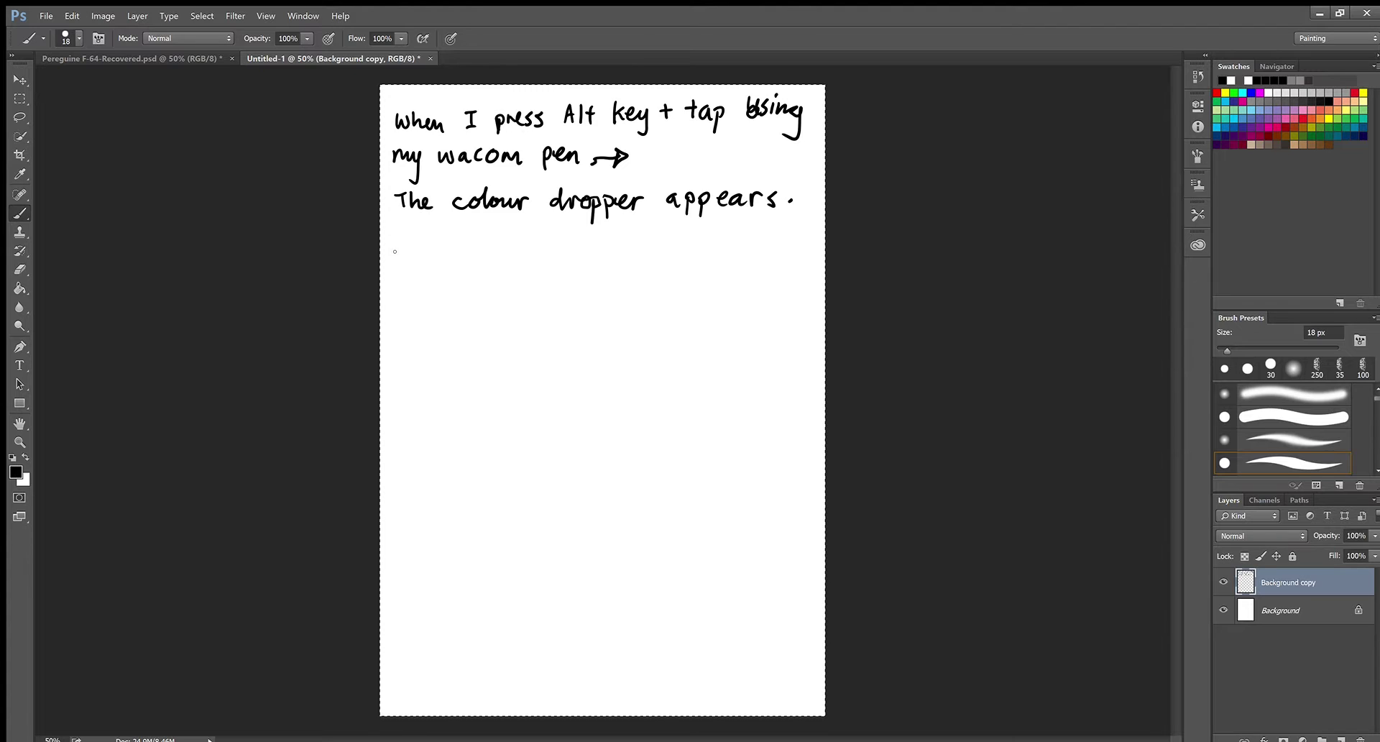
Start a new line handwriting 'When I press Alt key'.
mouse_move(416, 250)
mouse_down()
mouse_move(424, 269)
mouse_move(477, 253)
mouse_move(475, 269)
mouse_up()
mouse_move(468, 272)
mouse_down()
mouse_move(510, 274)
mouse_move(519, 260)
mouse_up()
mouse_move(520, 256)
mouse_down()
mouse_move(552, 273)
mouse_move(612, 253)
mouse_move(611, 271)
mouse_up()
drag(603, 259, 669, 264)
mouse_move(670, 259)
mouse_down()
mouse_move(670, 285)
mouse_move(713, 257)
mouse_move(704, 267)
mouse_up()
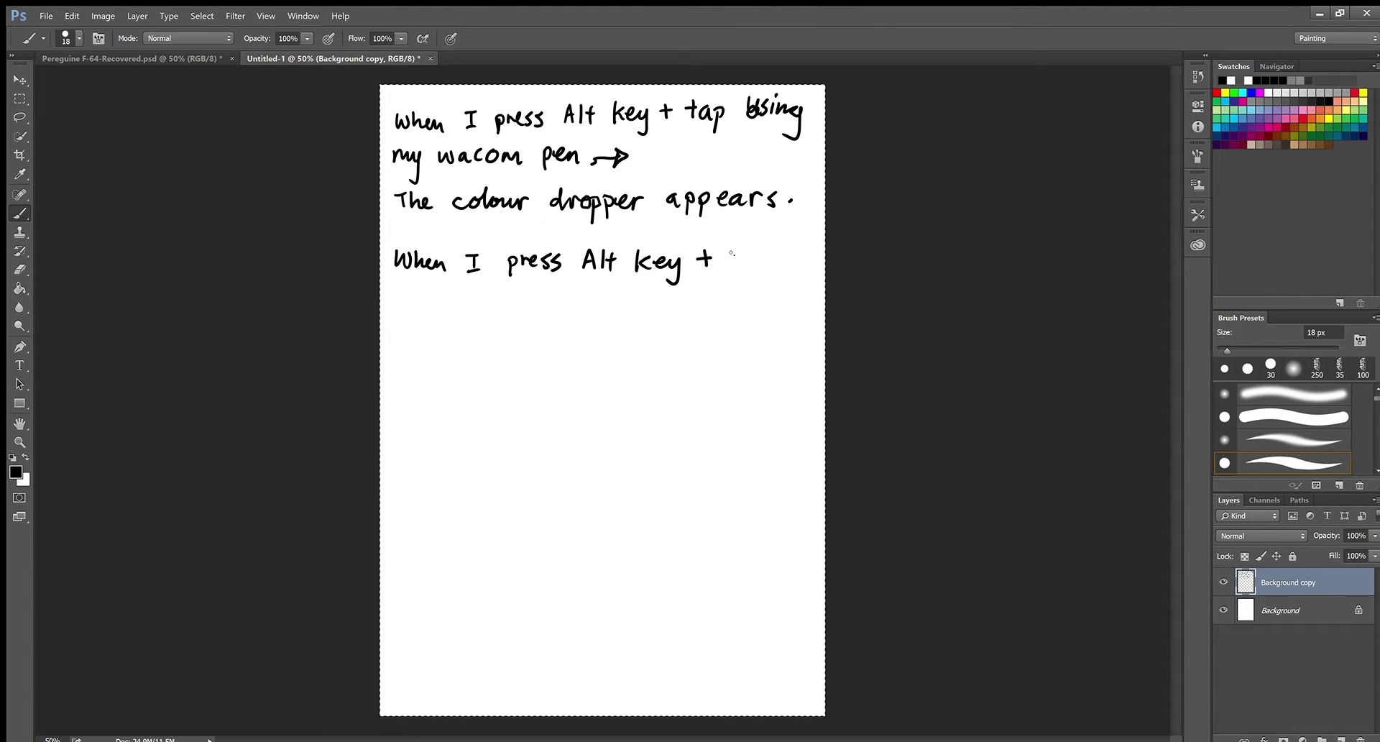
Handwrite 'pen', then 'button mapped to' and 'button' on the following lines.
mouse_move(732, 248)
mouse_down()
mouse_move(733, 272)
mouse_move(743, 258)
mouse_up()
drag(744, 257, 773, 266)
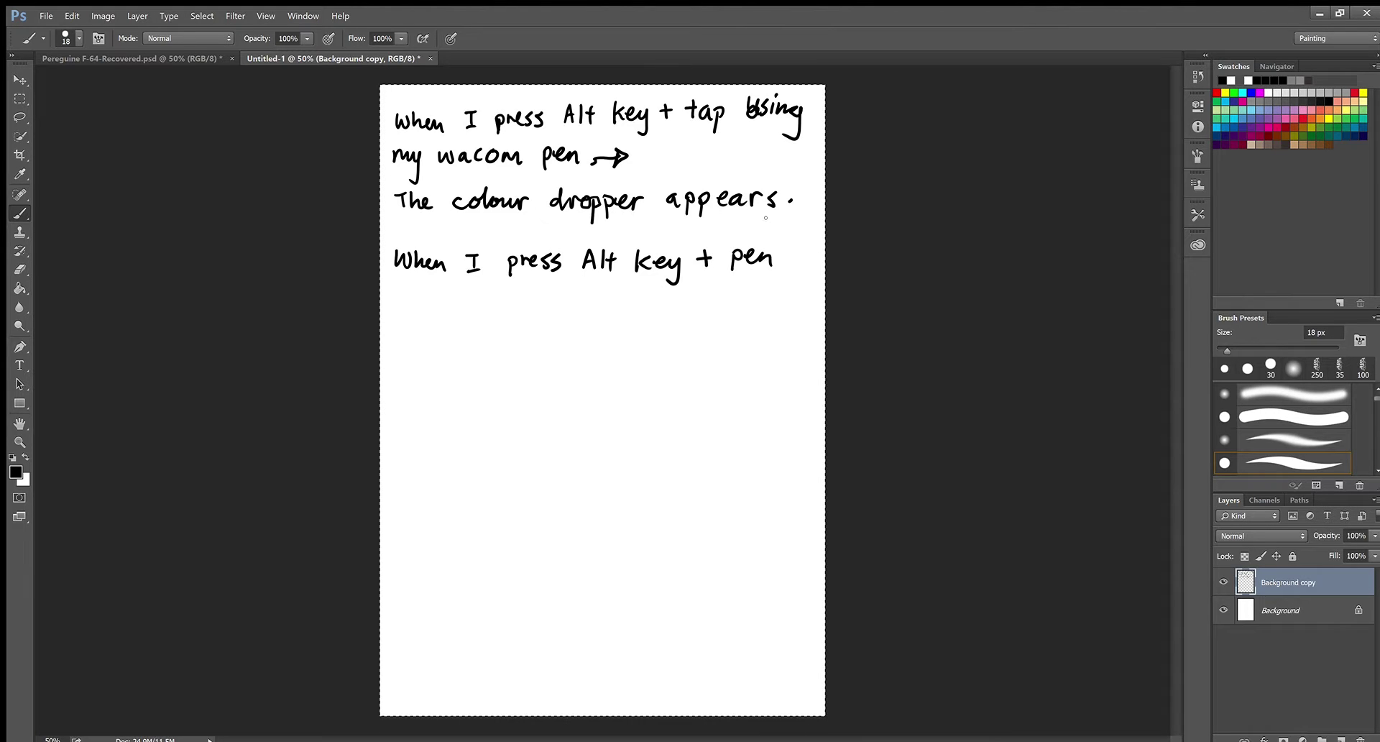
drag(416, 286, 437, 304)
mouse_move(429, 293)
mouse_down()
mouse_move(470, 309)
mouse_move(533, 305)
mouse_move(544, 323)
mouse_move(559, 302)
mouse_move(588, 314)
mouse_move(627, 300)
mouse_move(616, 312)
mouse_up()
mouse_move(632, 294)
mouse_down()
mouse_move(626, 306)
mouse_move(675, 296)
mouse_move(687, 316)
mouse_move(722, 307)
mouse_move(727, 289)
mouse_move(759, 308)
mouse_move(800, 298)
mouse_up()
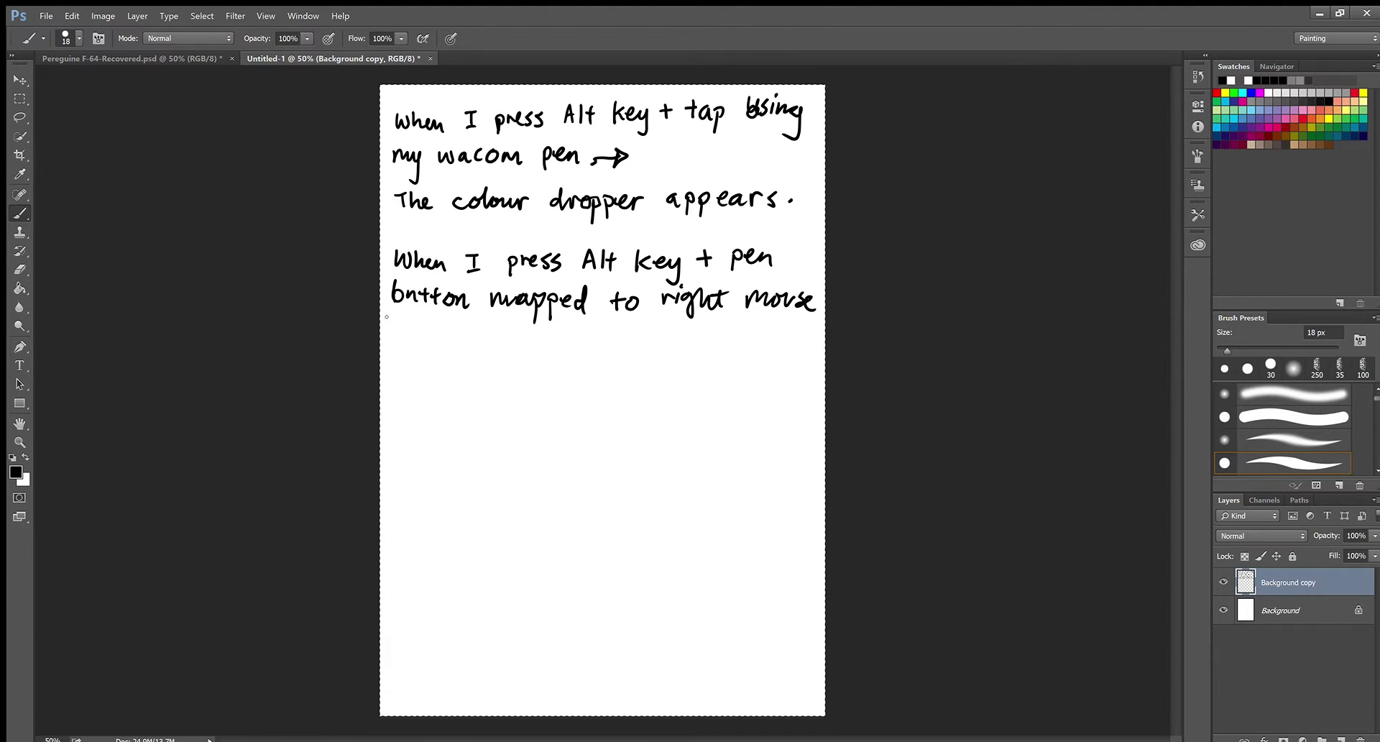
mouse_move(417, 325)
mouse_down()
mouse_move(510, 339)
mouse_move(499, 348)
mouse_up()
Sample canvas colour twice with the dropper, then set the painting colour back to black.
alt+click(529, 332)
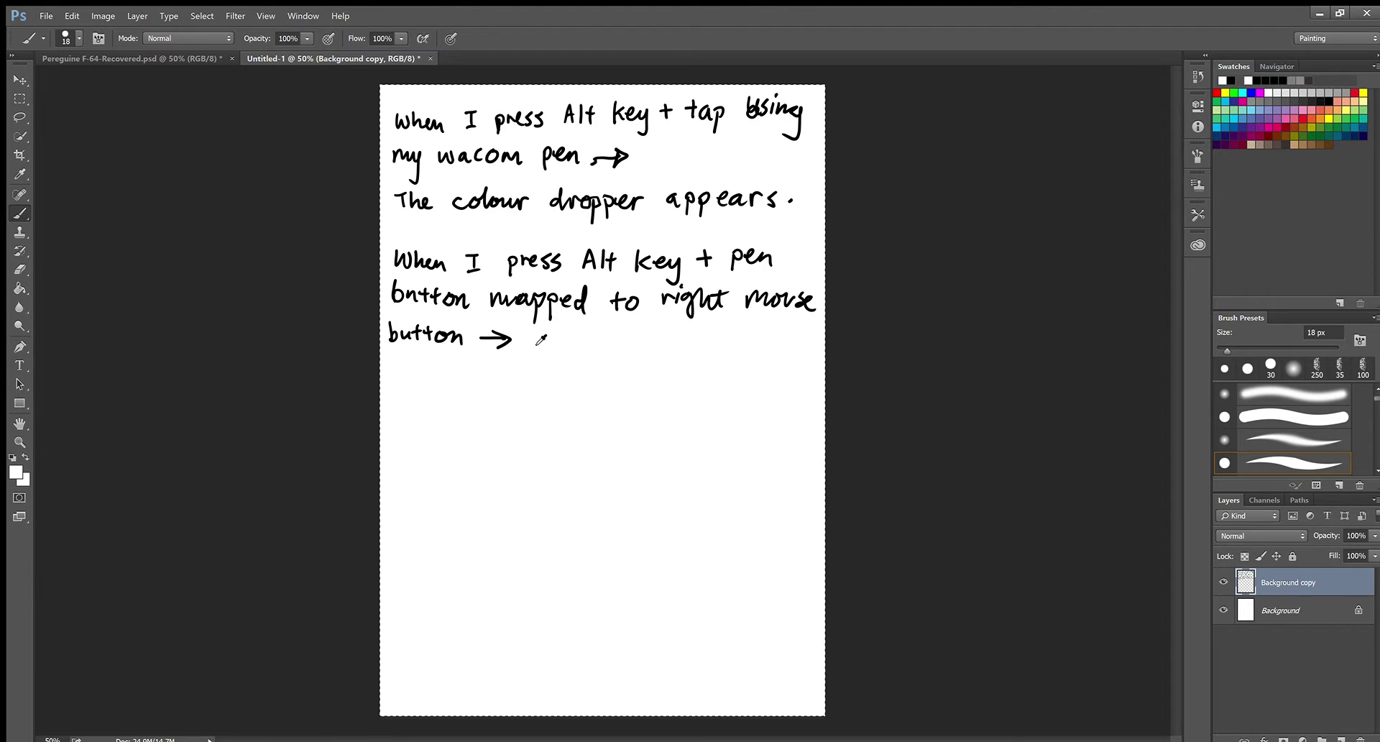
alt+click(532, 339)
click(1267, 81)
Handwrite 'The colour dropper also appears' on a new line.
drag(414, 388, 522, 397)
mouse_move(523, 395)
mouse_down()
mouse_move(565, 406)
mouse_move(584, 394)
mouse_up()
mouse_move(590, 393)
mouse_down()
mouse_move(613, 401)
mouse_move(606, 417)
mouse_up()
drag(620, 397, 689, 404)
drag(697, 385, 705, 405)
mouse_move(726, 396)
mouse_down()
mouse_move(764, 420)
mouse_move(804, 395)
mouse_up()
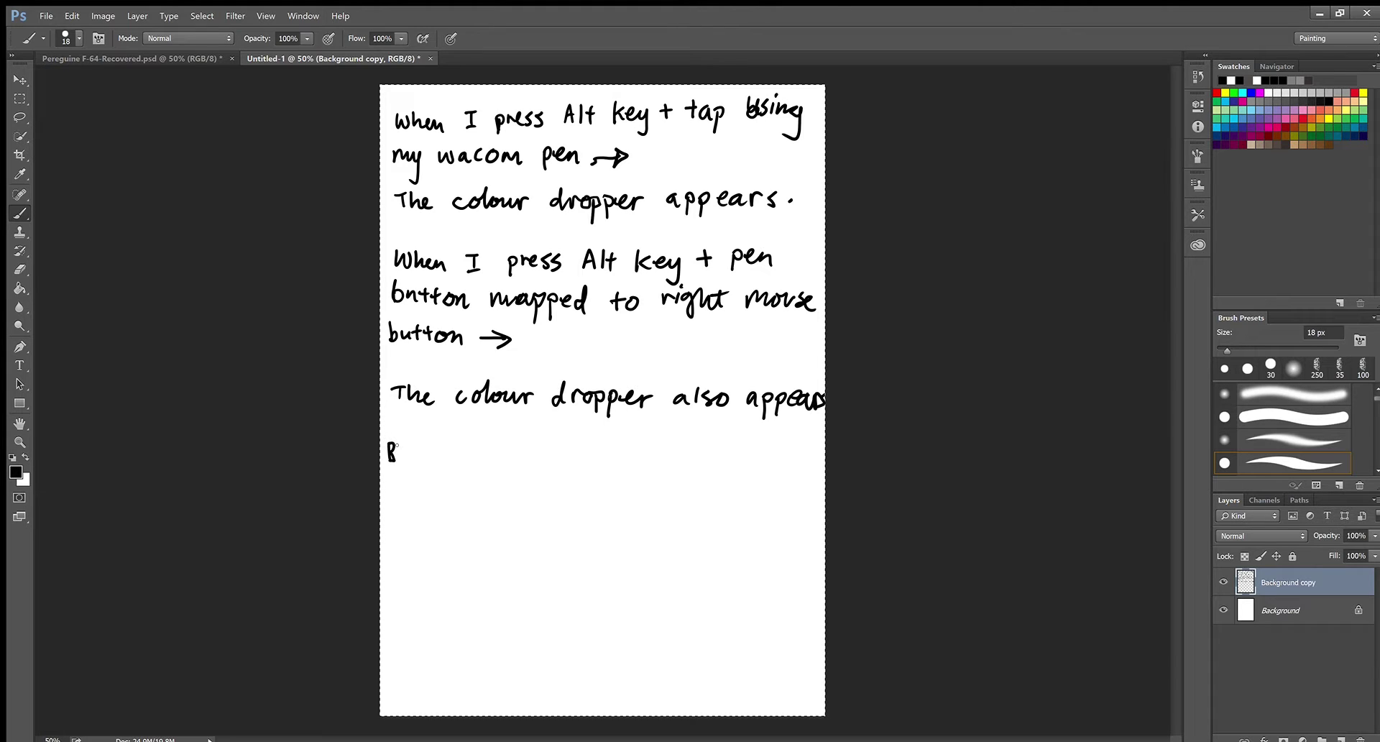
Handwrite 'By right, if the mapping' to begin the explanation.
drag(429, 453, 451, 467)
mouse_move(466, 453)
mouse_down()
mouse_move(461, 481)
mouse_move(496, 464)
mouse_move(552, 471)
mouse_up()
mouse_move(548, 458)
mouse_down()
mouse_move(598, 451)
mouse_move(588, 467)
mouse_up()
mouse_move(598, 443)
mouse_down()
mouse_move(611, 466)
mouse_move(629, 463)
mouse_up()
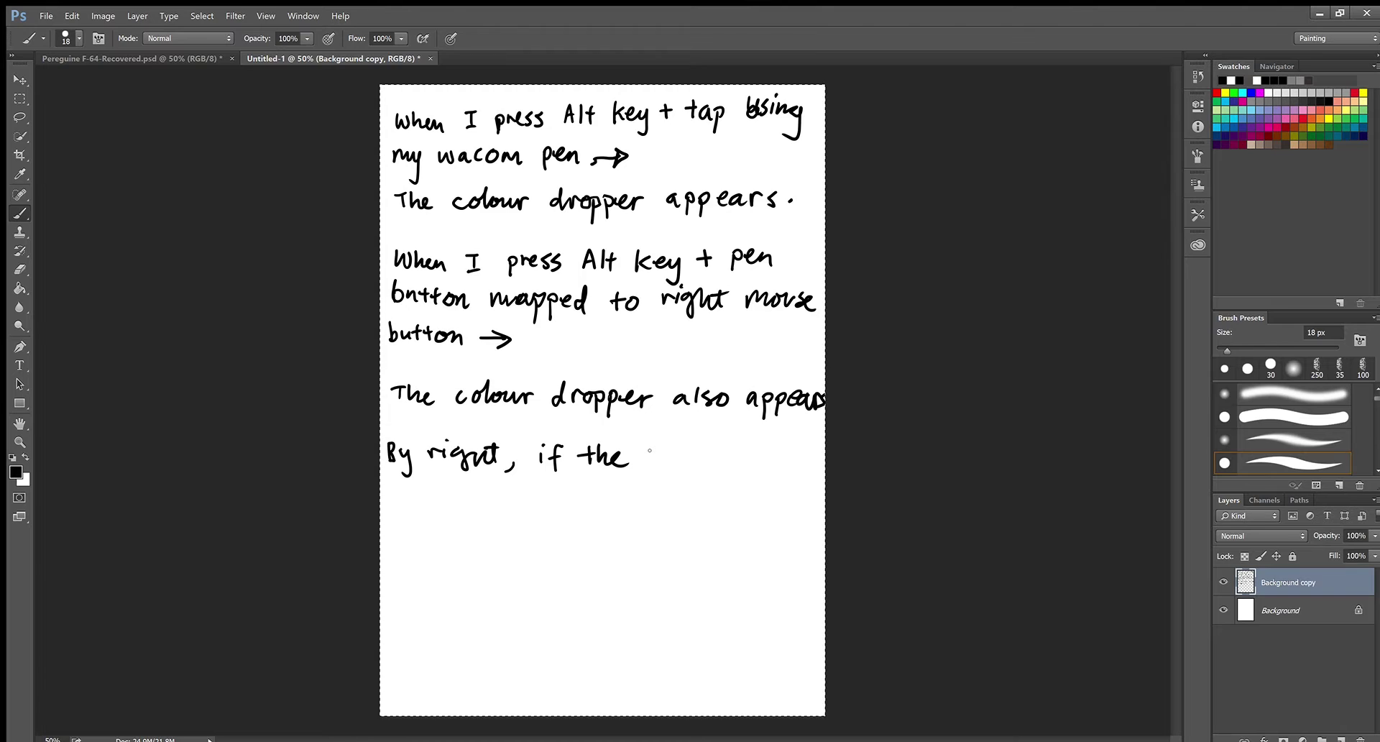
drag(650, 450, 718, 468)
mouse_move(717, 443)
mouse_down()
mouse_move(748, 467)
mouse_move(741, 484)
mouse_move(774, 455)
mouse_move(801, 460)
mouse_up()
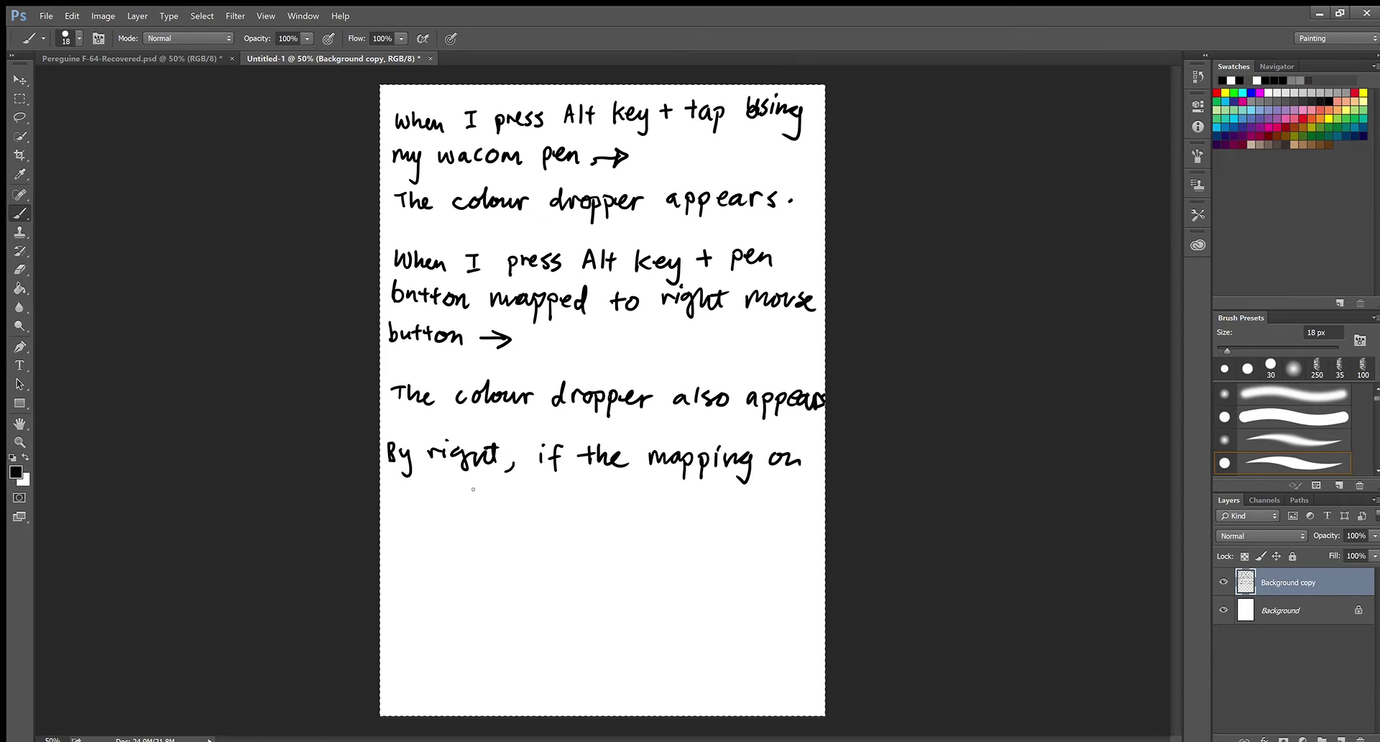
Handwrite 'on the pen works perfectly' on the next line.
mouse_move(391, 490)
mouse_down()
mouse_move(455, 514)
mouse_move(498, 503)
mouse_up()
mouse_move(514, 492)
mouse_down()
mouse_move(575, 497)
mouse_move(578, 509)
mouse_up()
drag(587, 491, 576, 512)
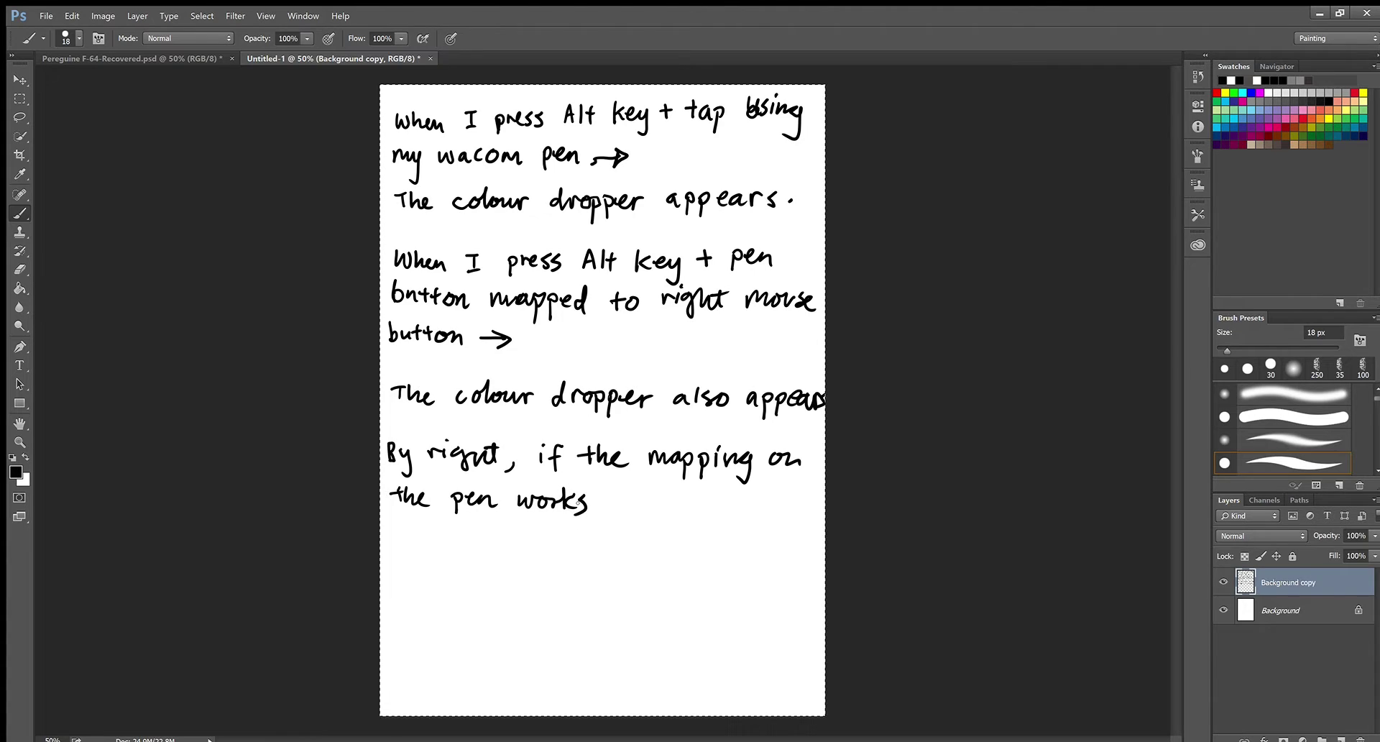
mouse_move(619, 496)
mouse_down()
mouse_move(646, 509)
mouse_move(664, 496)
mouse_move(661, 518)
mouse_move(692, 503)
mouse_move(702, 514)
mouse_up()
drag(704, 505, 716, 515)
mouse_move(725, 489)
mouse_down()
mouse_move(751, 502)
mouse_move(742, 533)
mouse_move(768, 519)
mouse_up()
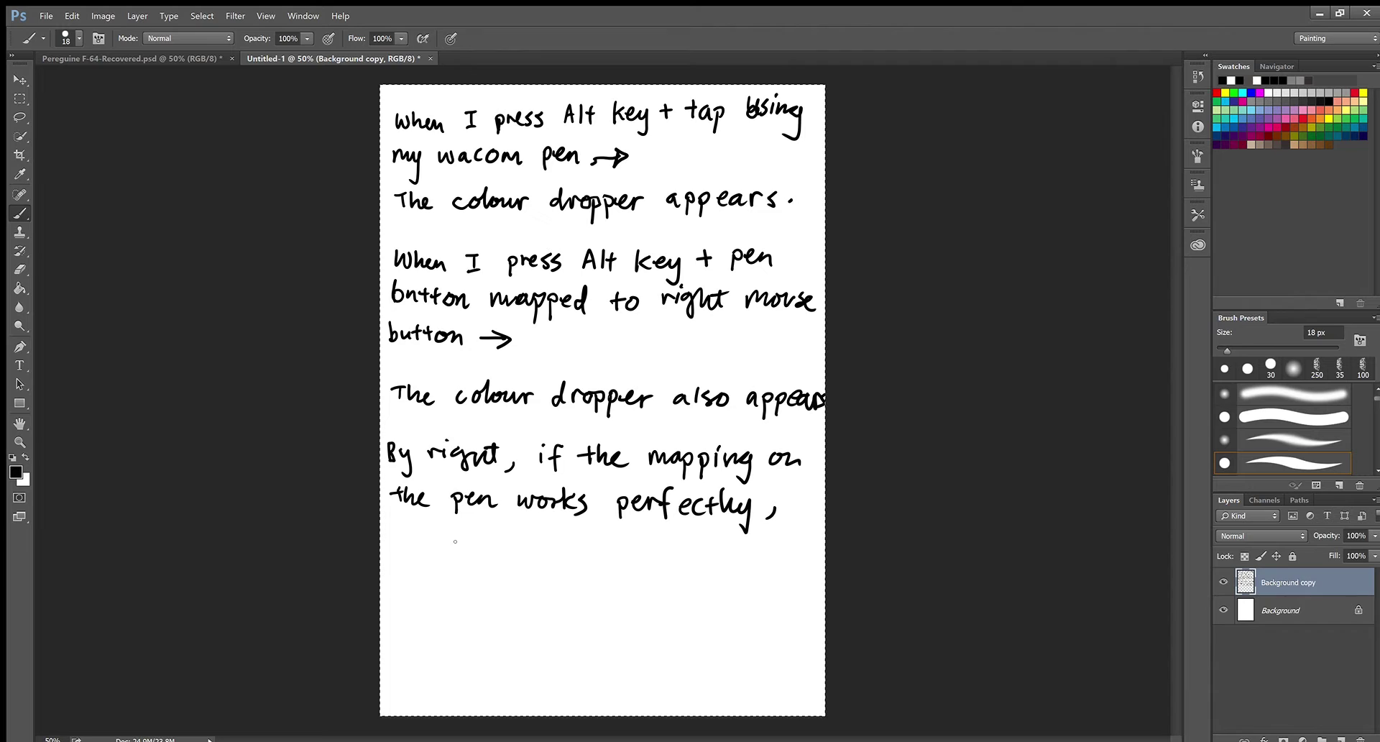
Handwrite 'the control of the brush size' on the following line.
drag(412, 532, 429, 543)
mouse_move(453, 530)
mouse_down()
mouse_move(460, 544)
mouse_move(501, 546)
mouse_up()
drag(491, 536, 516, 541)
drag(517, 539, 526, 544)
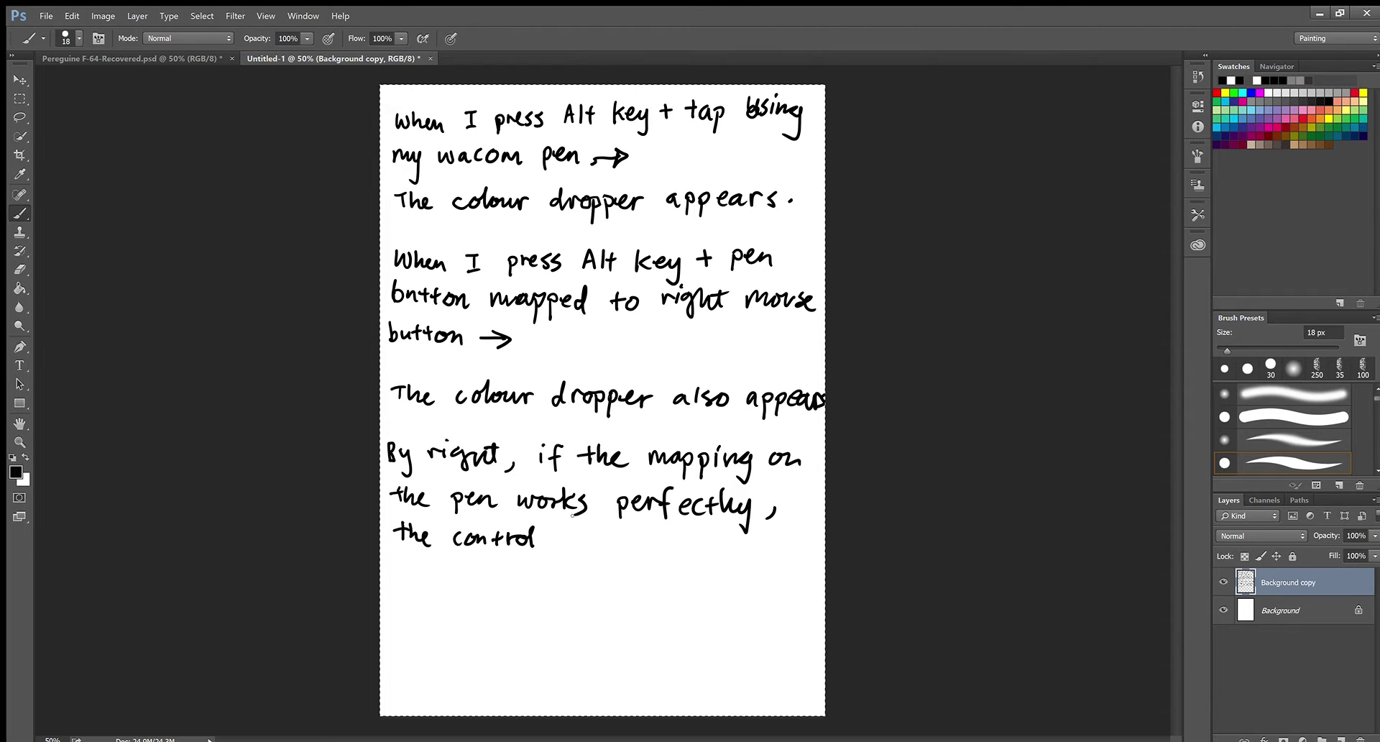
mouse_move(565, 535)
mouse_down()
mouse_move(573, 554)
mouse_move(584, 537)
mouse_move(643, 546)
mouse_up()
mouse_move(662, 532)
mouse_down()
mouse_move(666, 549)
mouse_move(748, 553)
mouse_up()
drag(767, 538, 790, 558)
Handwrite 'should appear like this' and draw an arrow beneath it.
drag(417, 558, 455, 578)
mouse_move(459, 552)
mouse_down()
mouse_move(460, 580)
mouse_move(474, 553)
mouse_move(521, 584)
mouse_move(565, 580)
mouse_up()
mouse_move(577, 570)
mouse_down()
mouse_move(612, 568)
mouse_move(634, 590)
mouse_up()
drag(642, 576, 657, 590)
mouse_move(667, 572)
mouse_down()
mouse_move(669, 590)
mouse_move(727, 591)
mouse_up()
drag(719, 576, 748, 592)
drag(752, 580, 756, 596)
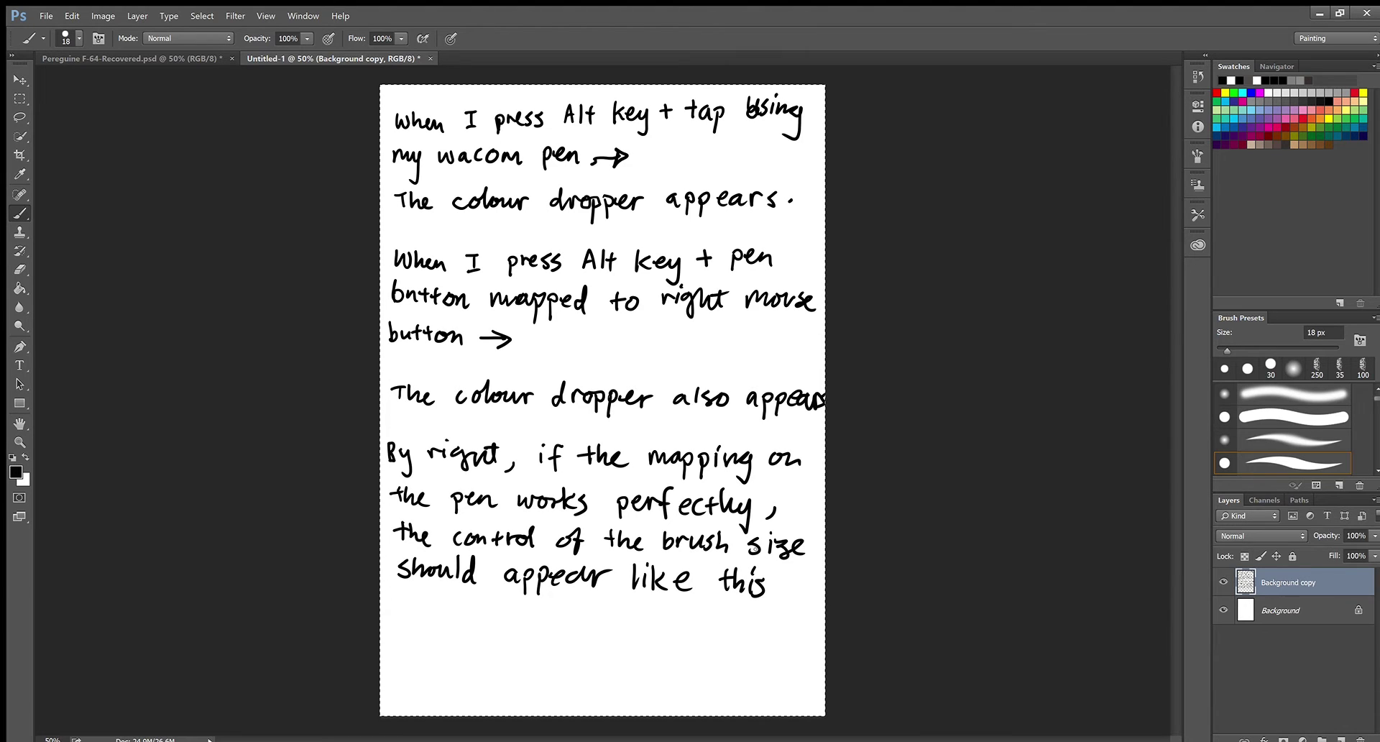
mouse_move(399, 608)
mouse_down()
mouse_move(422, 608)
mouse_move(412, 616)
mouse_up()
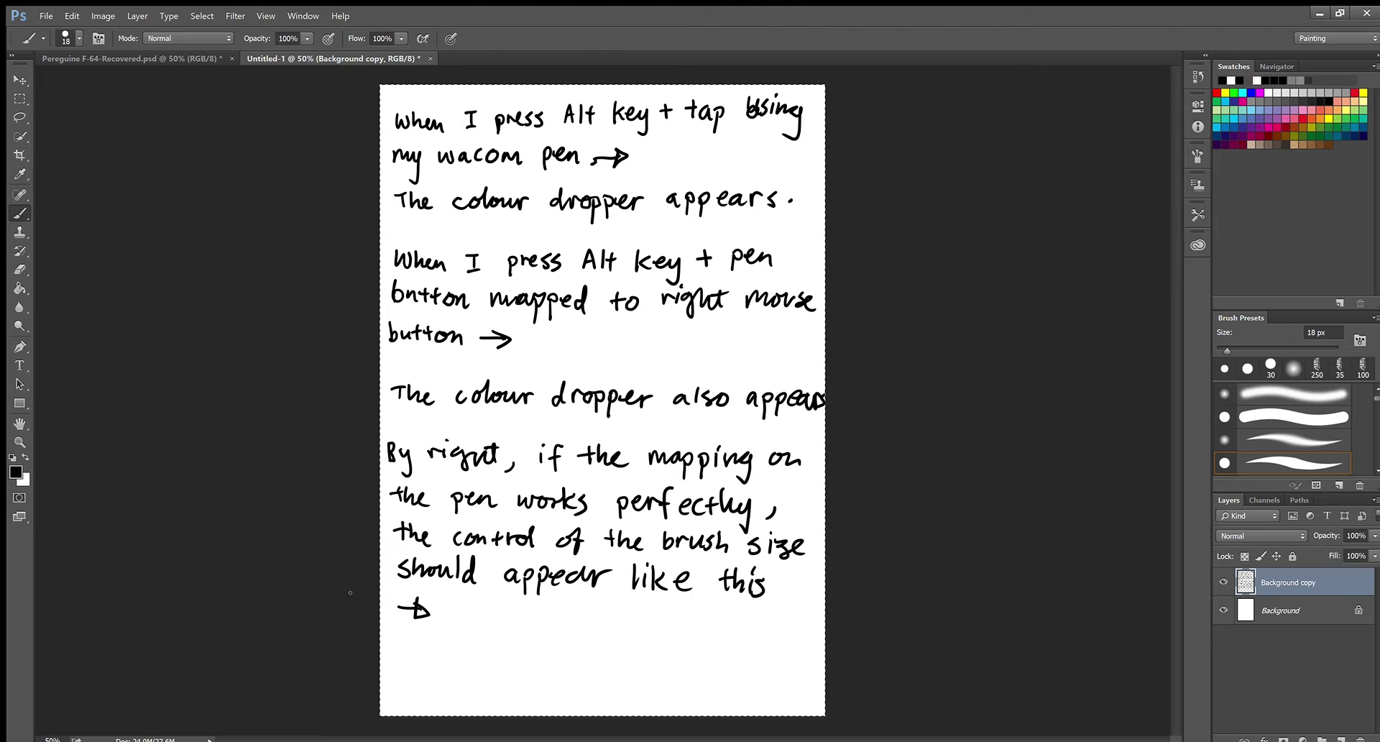
Demonstrate brush resizing through 50, 116 and 106 px, ending at 98 px.
alt+right_click(448, 616)
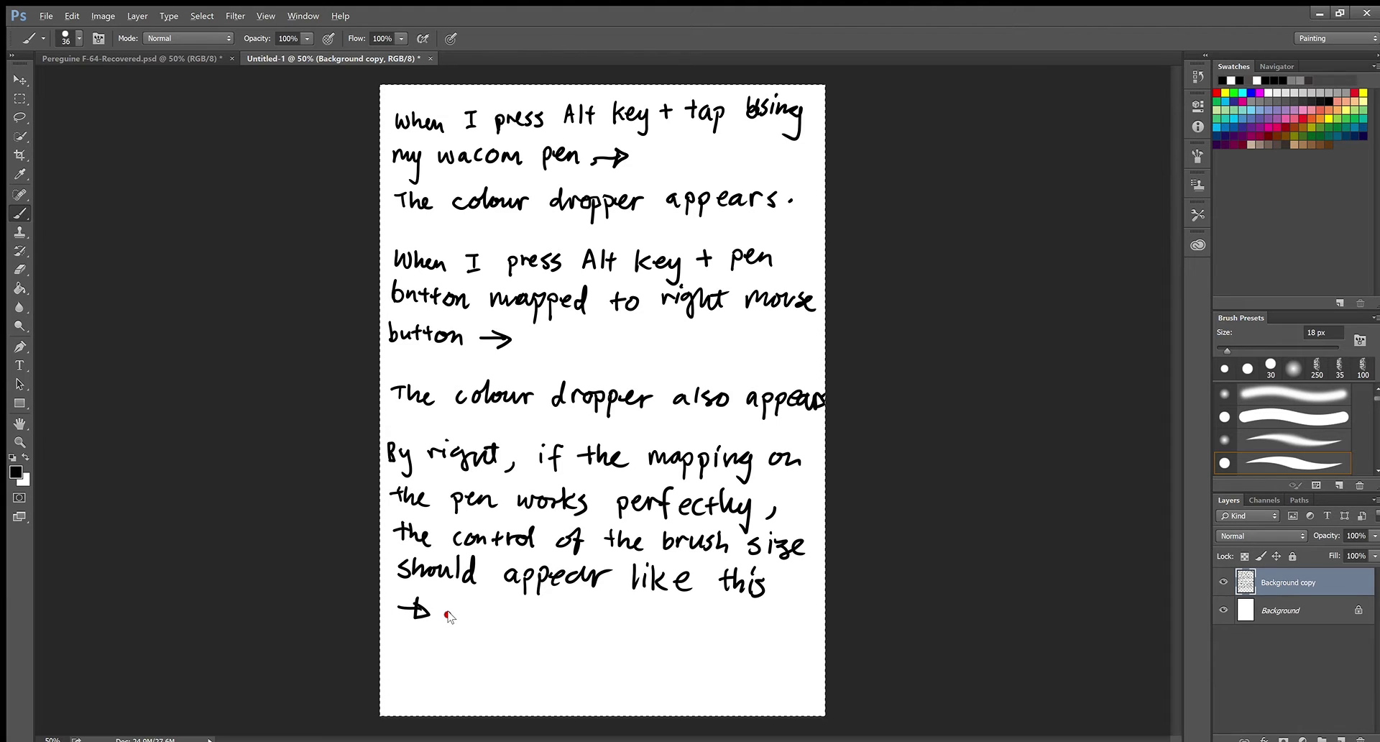
alt+right_click(450, 616)
key(ctrl+a)
alt+right_click(447, 615)
drag(446, 616, 440, 615)
Sample white from the canvas as painting colour and resize the brush to 104 px.
alt+click(652, 156)
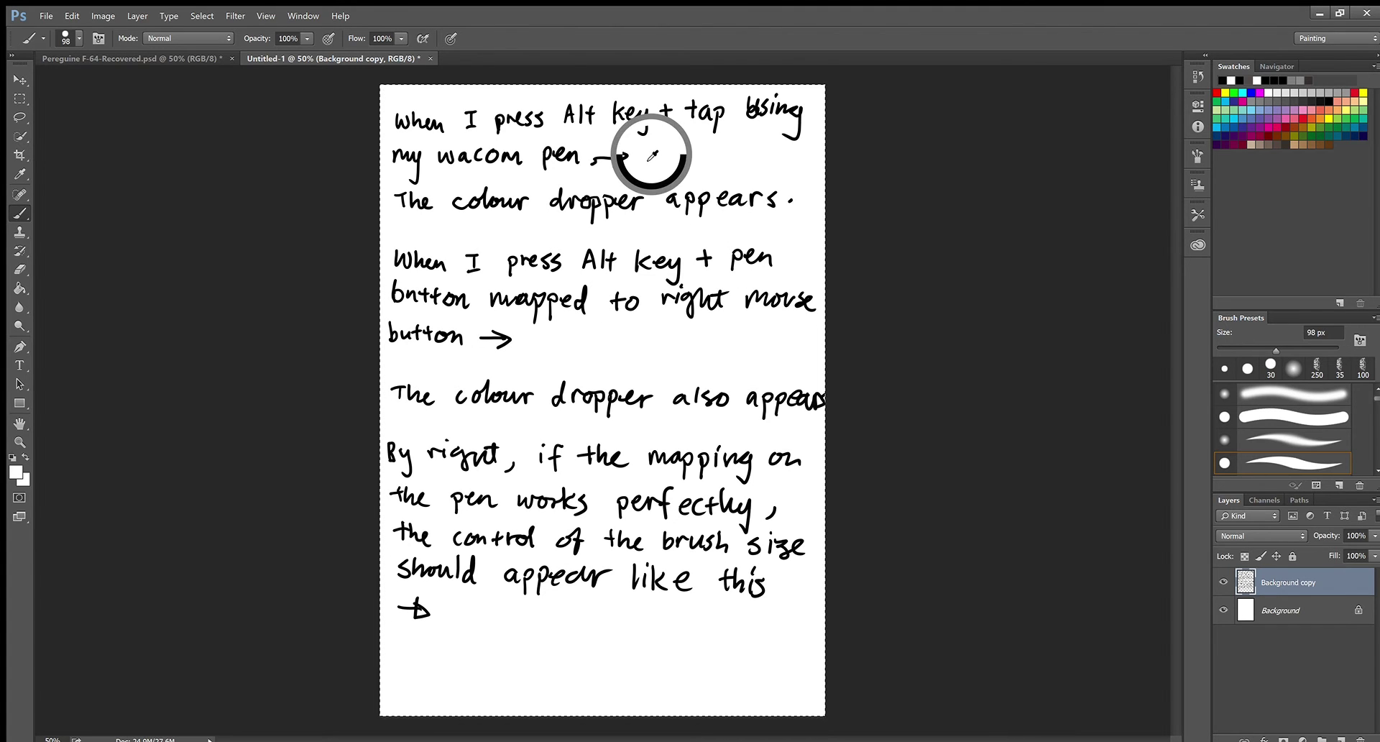
alt+click(540, 340)
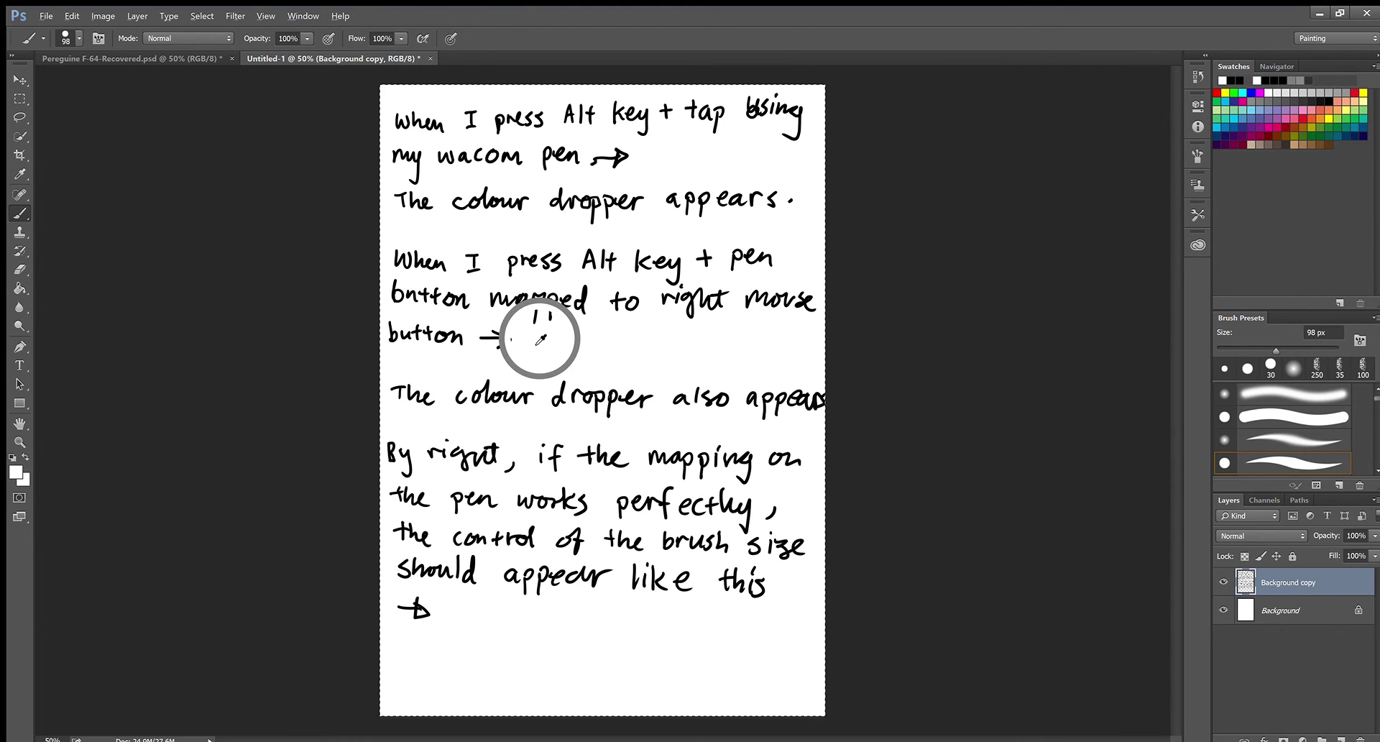
alt+right_click(451, 612)
drag(452, 611, 656, 615)
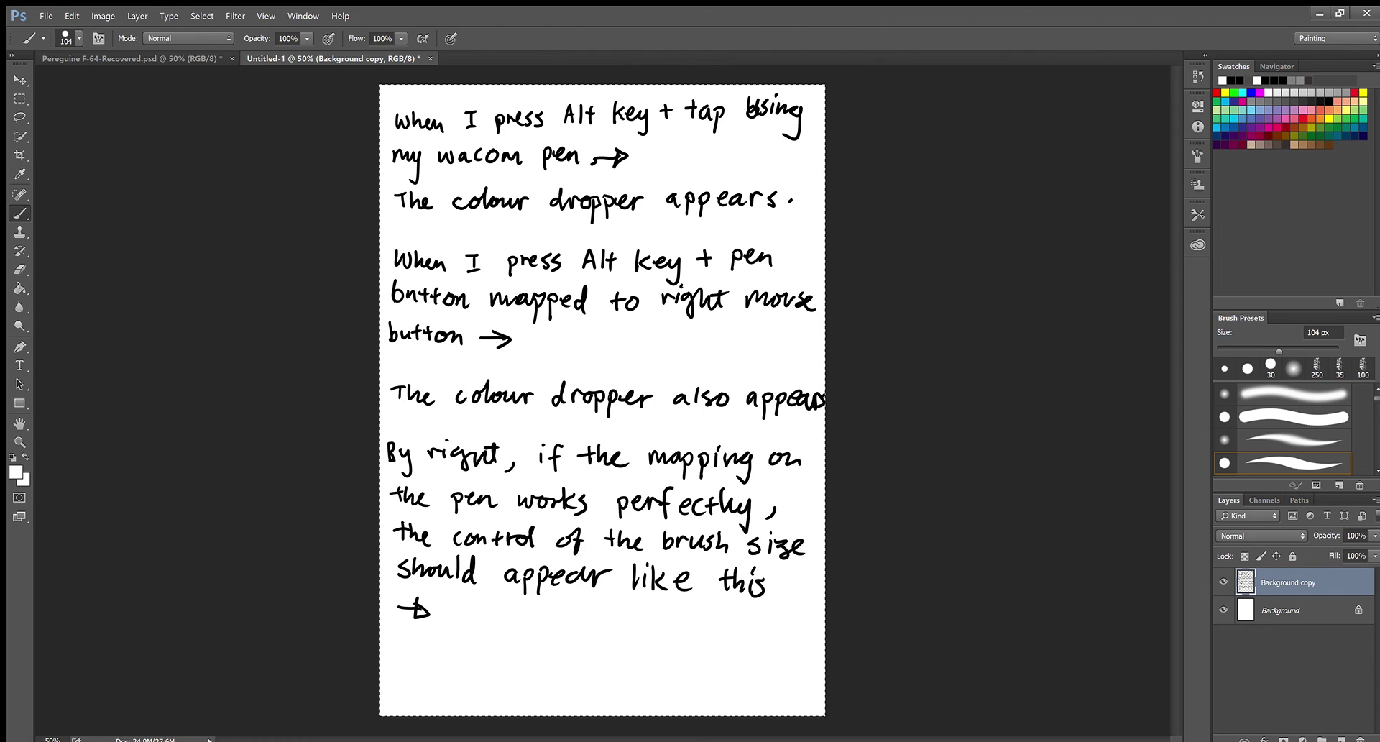
key(Return)
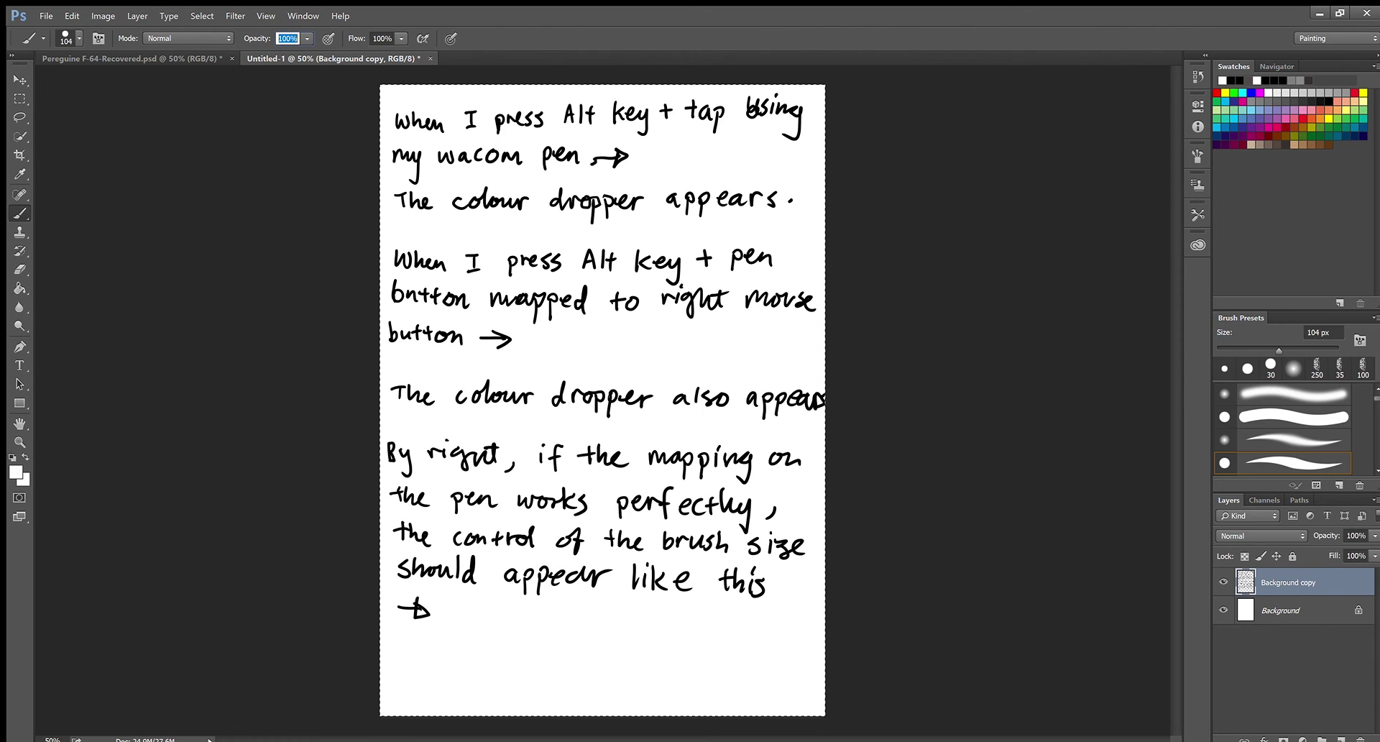